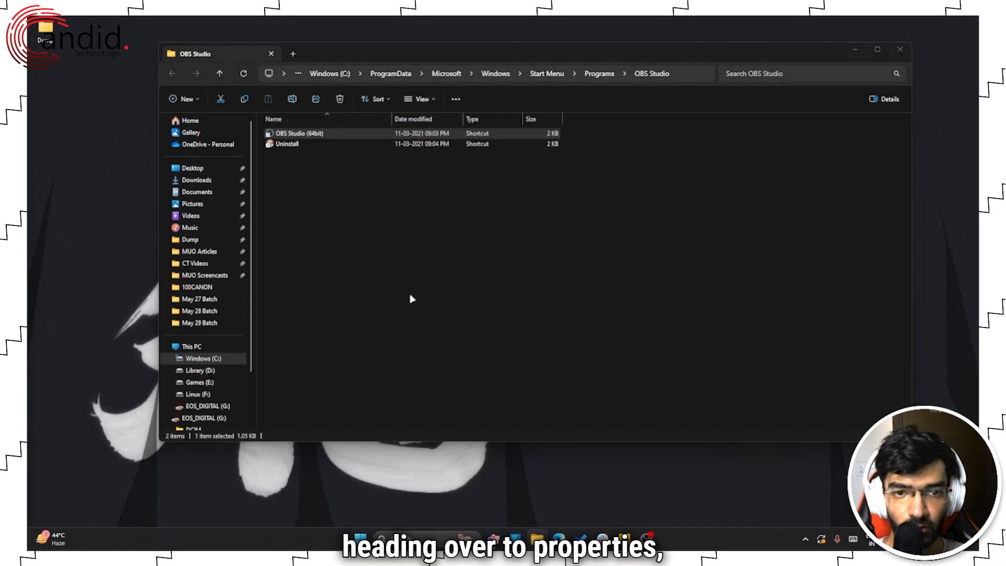
left_click(422, 146)
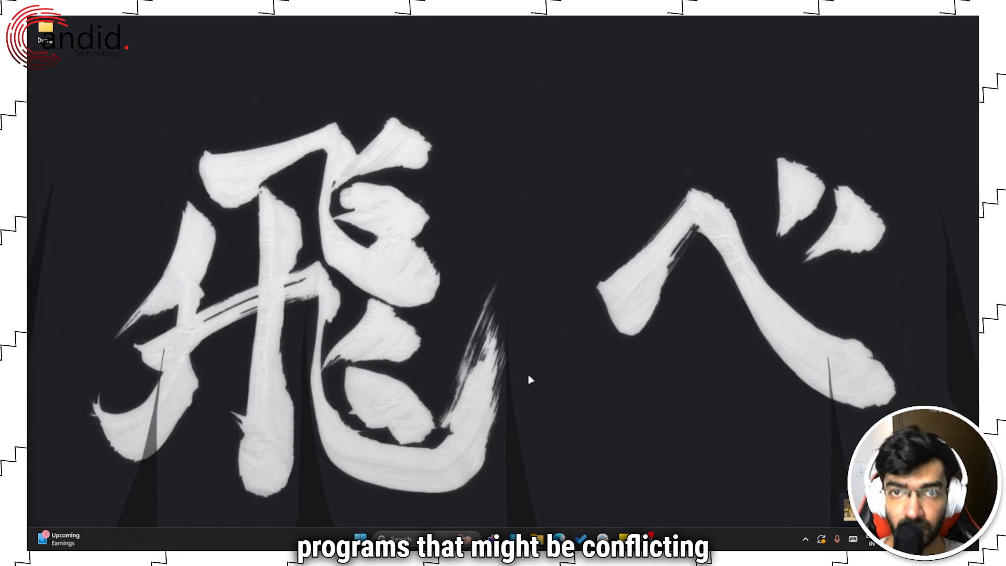
Step: Open Task Manager, look through the running processes for programs that might conflict with OBS, and close it
right_click(360, 539)
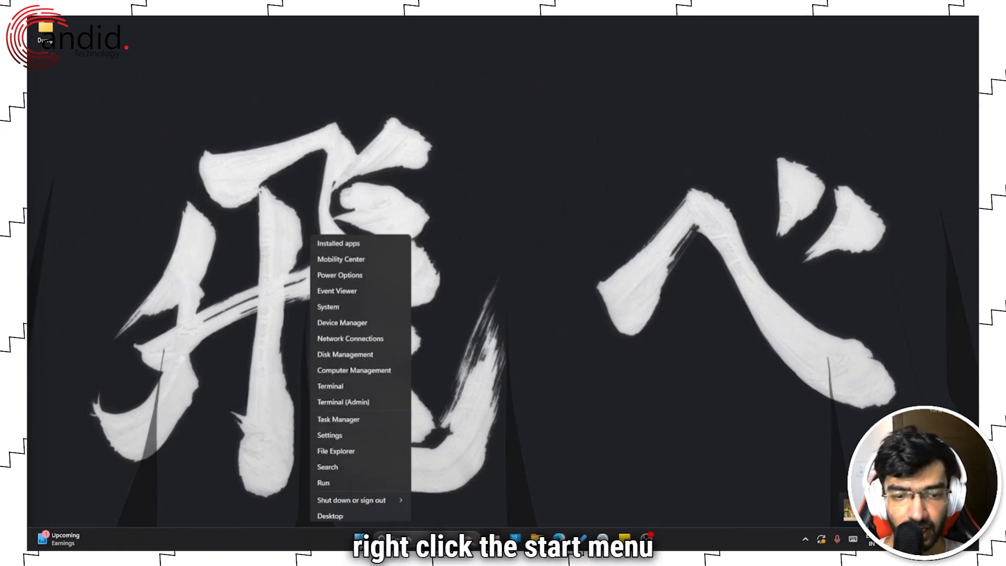
left_click(375, 416)
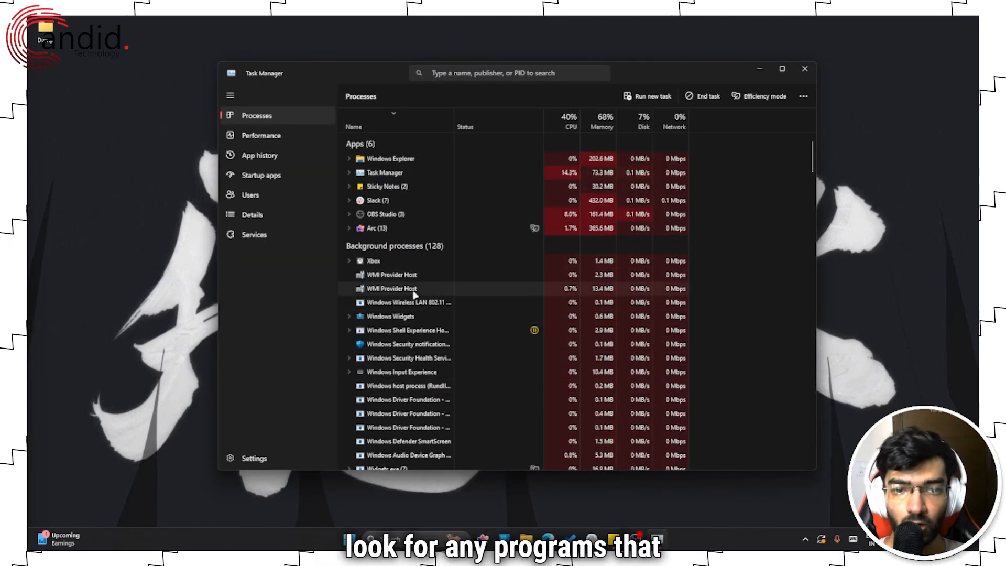
scroll(413, 295, "down", 3)
scroll(415, 296, "up", 3)
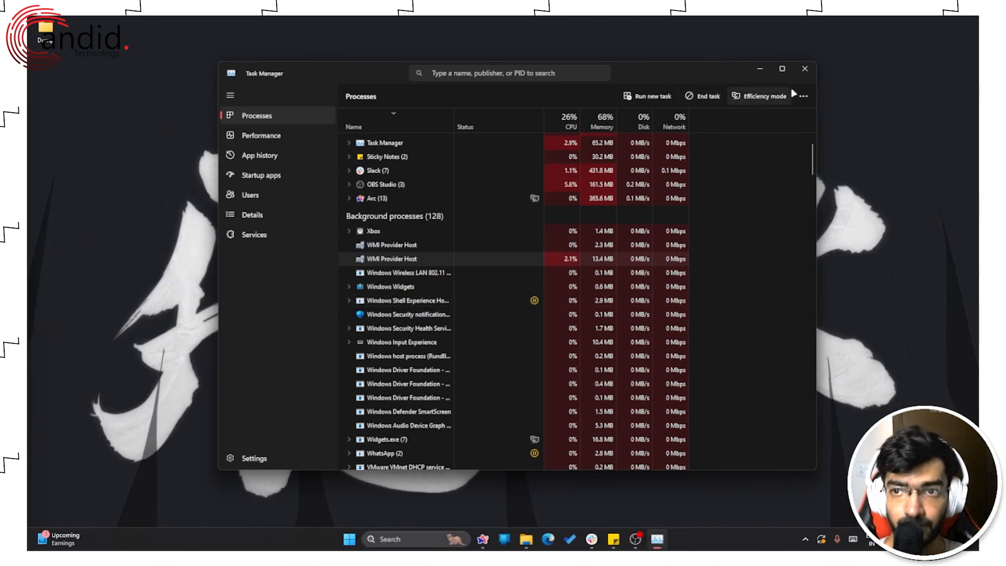
left_click(803, 70)
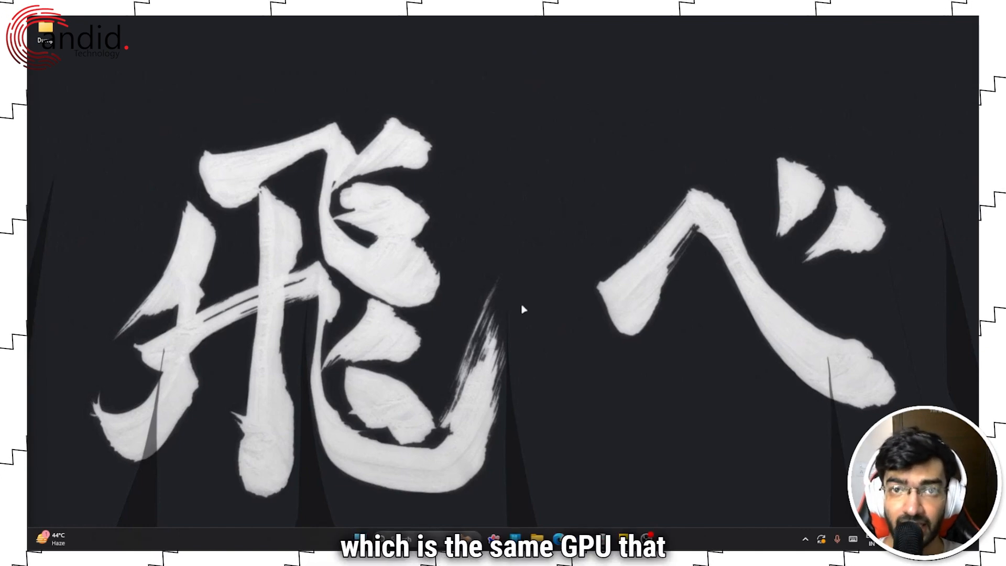
Step: Search Windows Settings for "graphics" and open the Graphics page under System > Display
key("super+i")
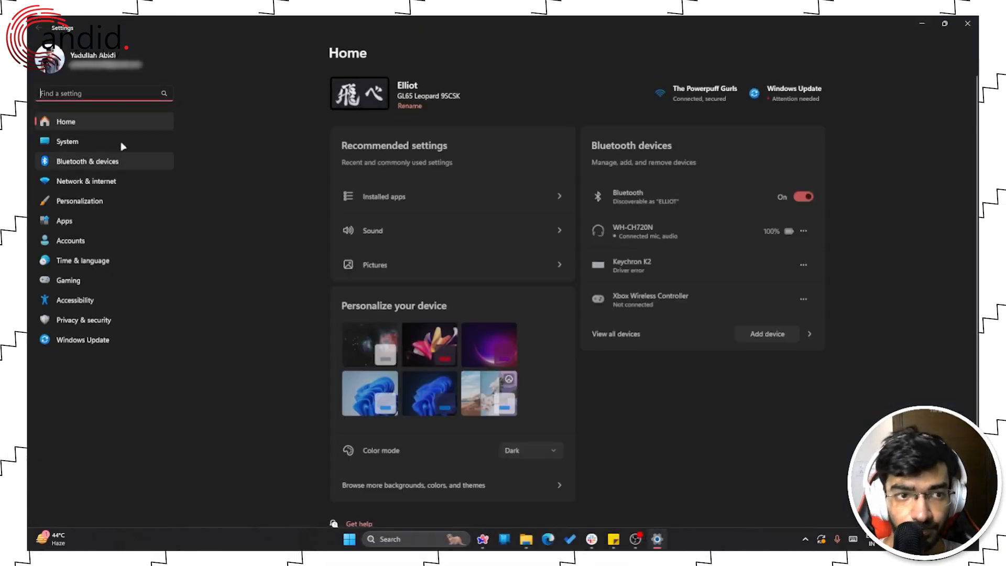
type("graphics")
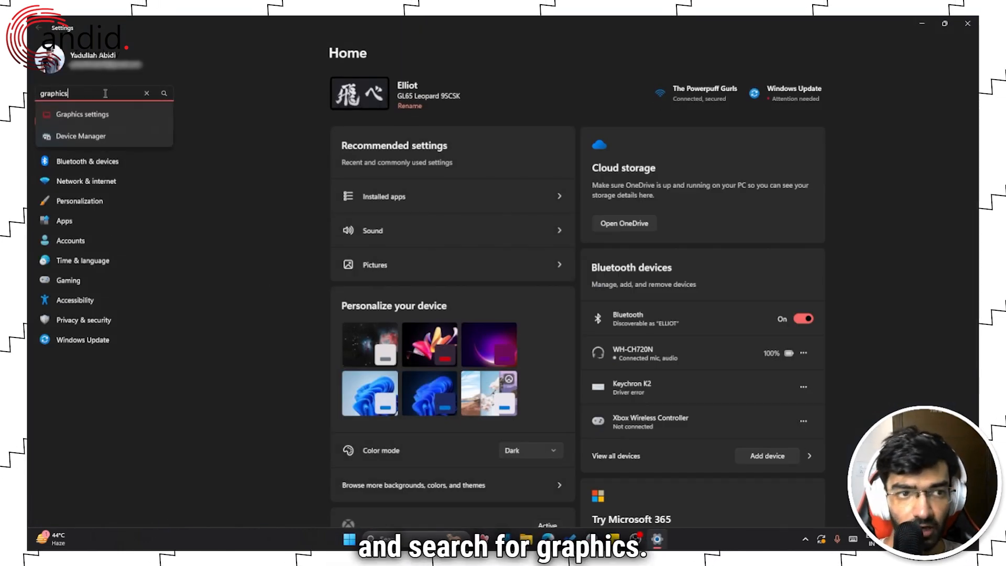
left_click(115, 113)
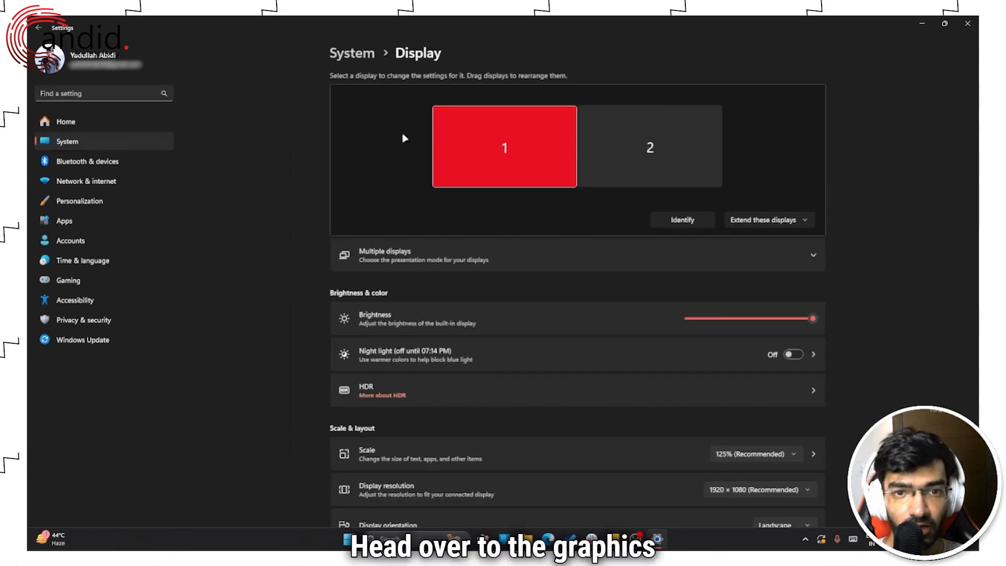
scroll(532, 284, "down", 5)
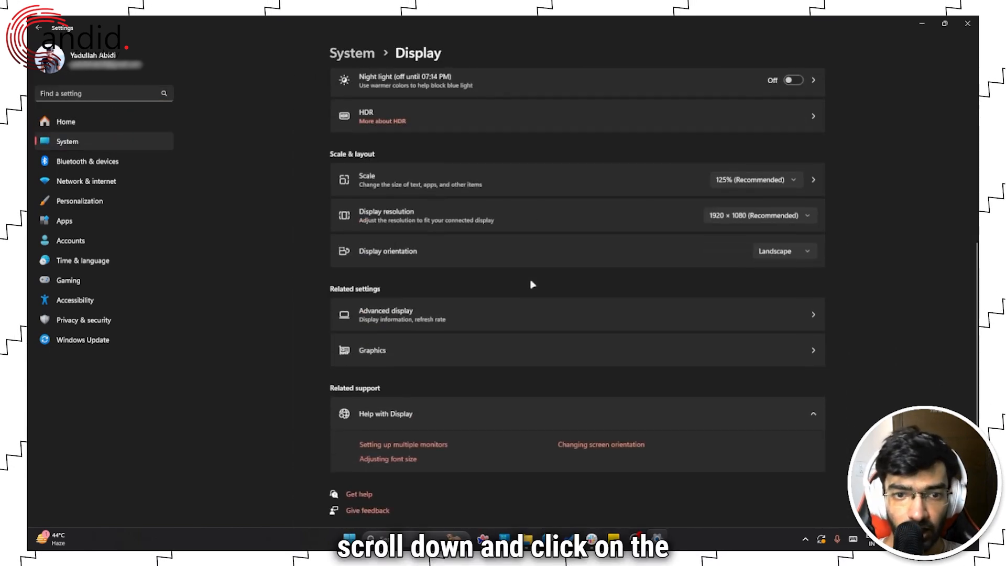
left_click(415, 352)
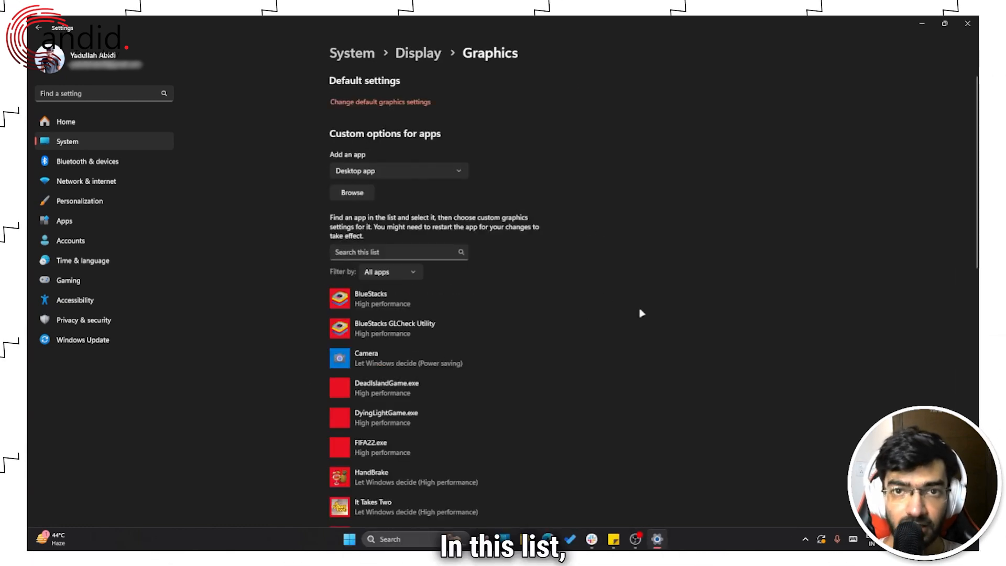
Step: Check the graphics preference of OBS Studio in the custom app list and leave it without saving
scroll(643, 313, "down", 5)
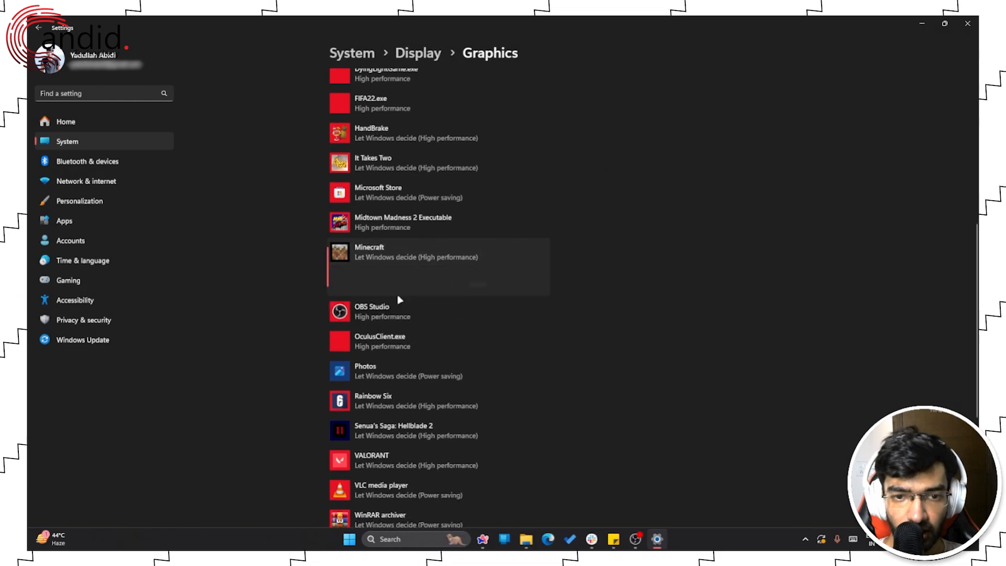
left_click(445, 304)
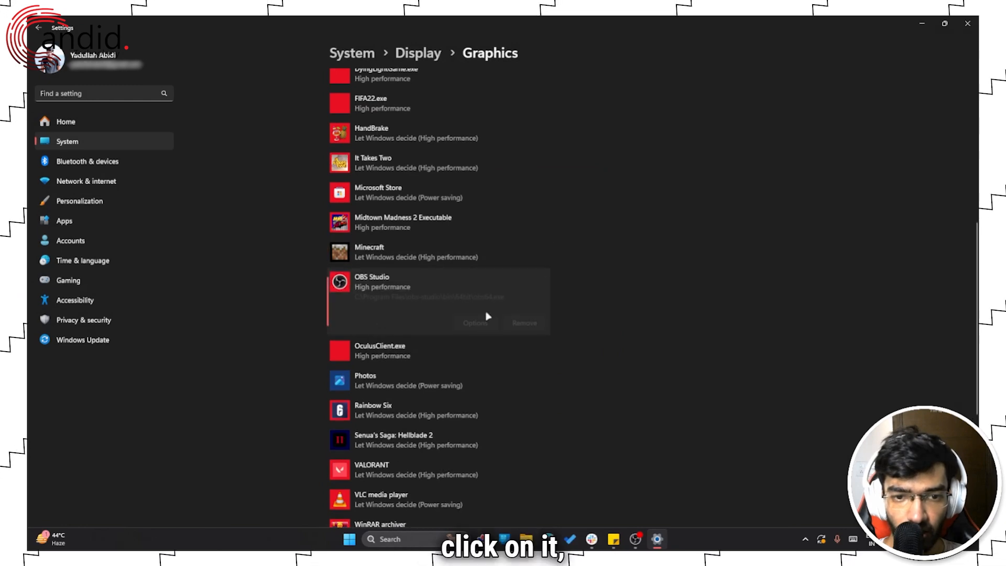
left_click(471, 322)
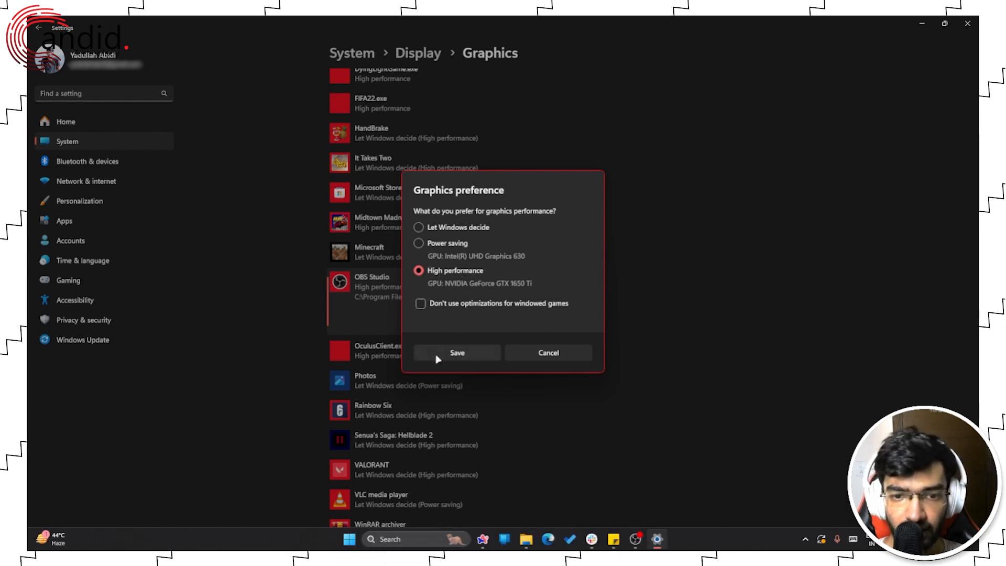
left_click(569, 356)
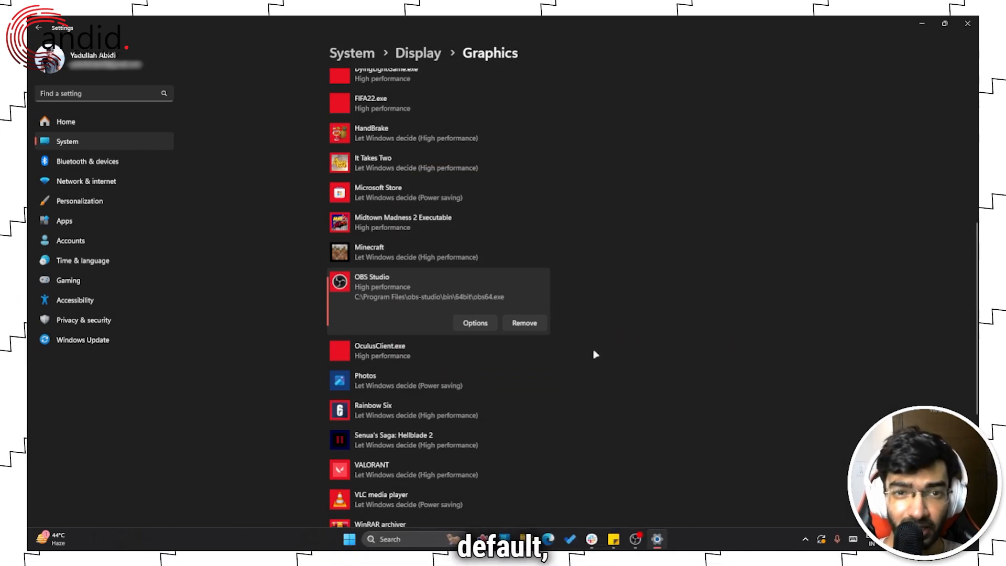
Step: Keep Desktop app as the type of app to add and start browsing for its executable
scroll(595, 355, "up", 2)
scroll(589, 361, "up", 6)
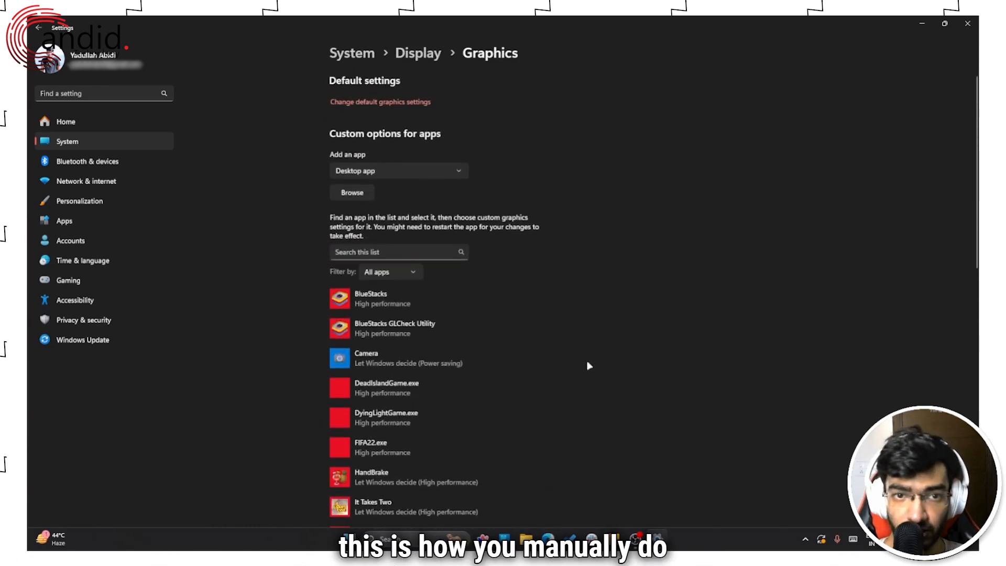
scroll(588, 363, "down", 7)
scroll(427, 329, "up", 3)
scroll(442, 317, "up", 4)
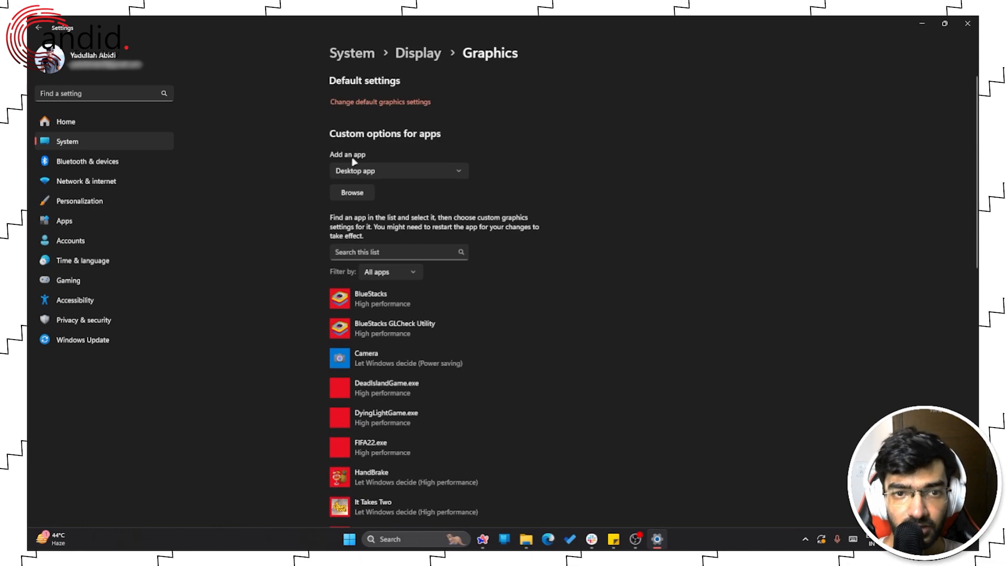
left_click(448, 174)
left_click(375, 172)
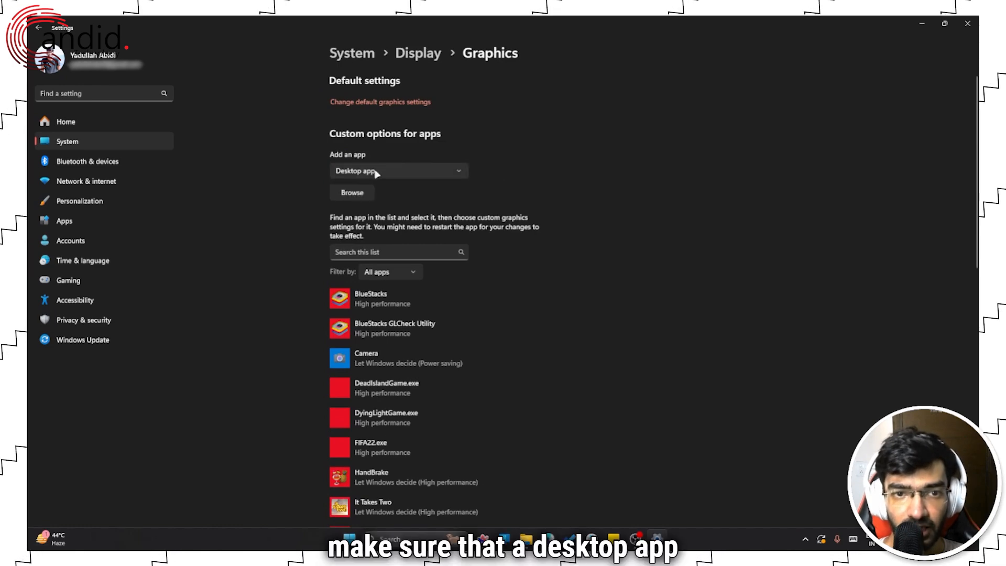
left_click(351, 193)
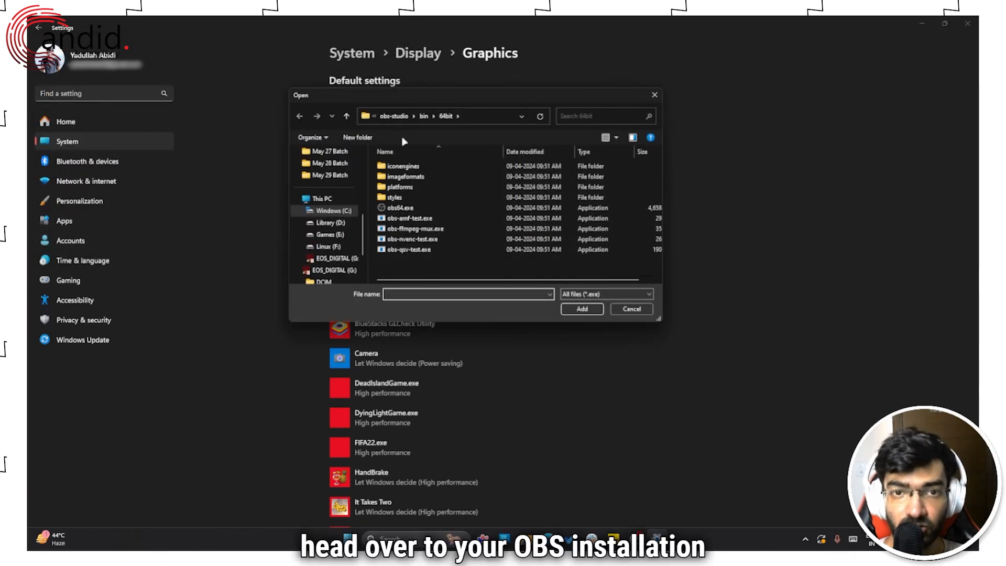
Step: Browse to Program Files\obs-studio\bin\64bit and add obs64.exe to the apps with custom graphics options
left_click(395, 116)
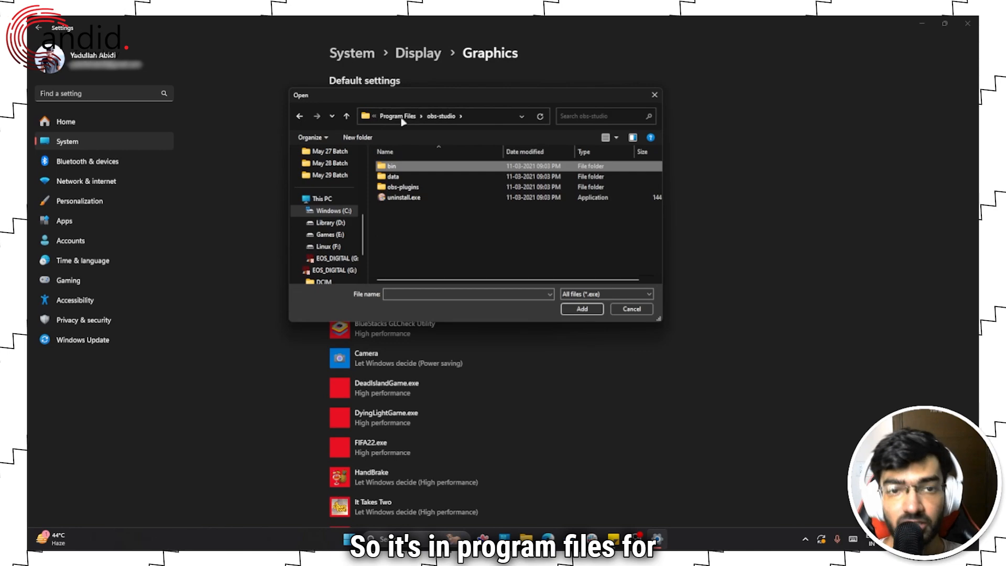
left_click(400, 117)
scroll(455, 219, "down", 2)
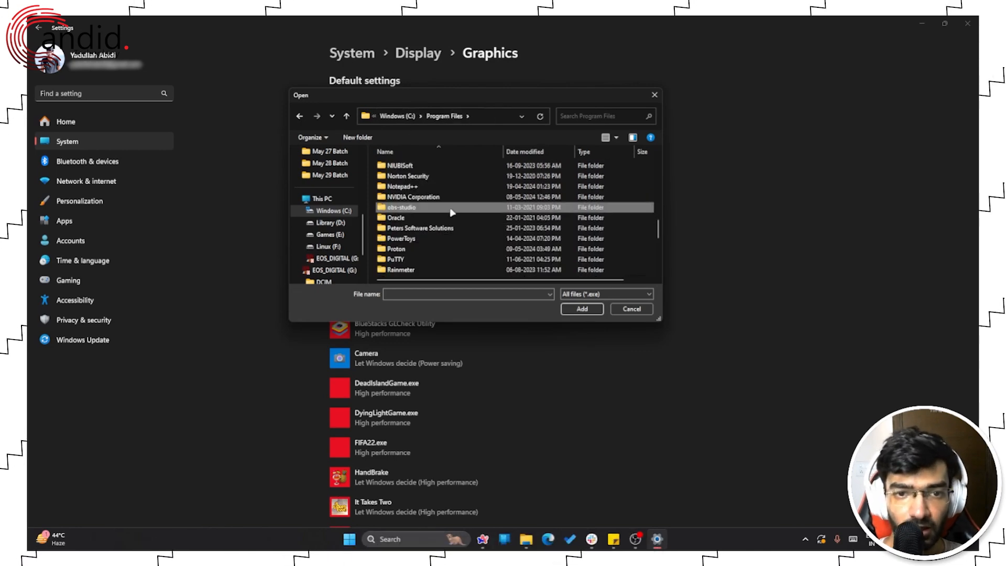
double_click(452, 210)
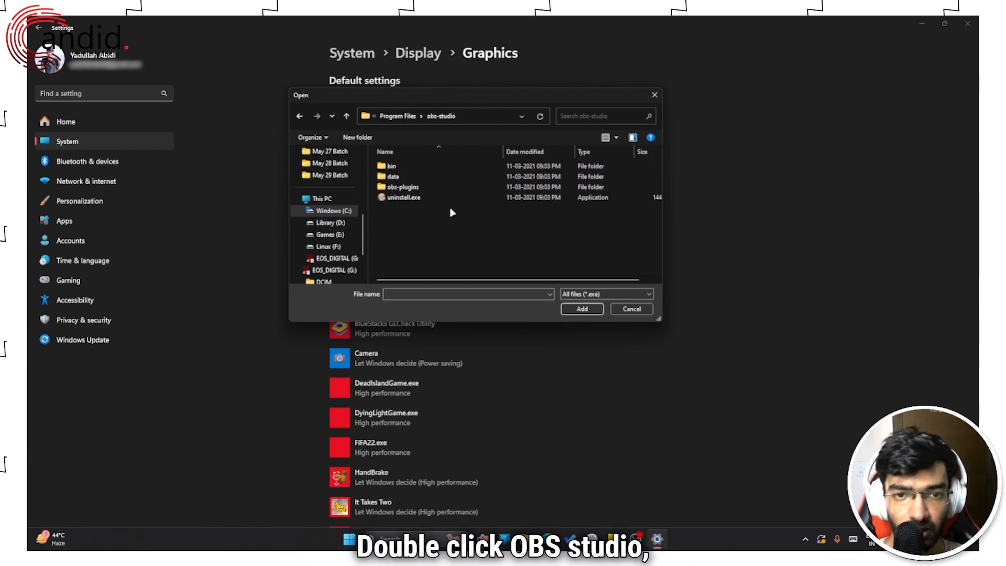
double_click(427, 166)
double_click(427, 167)
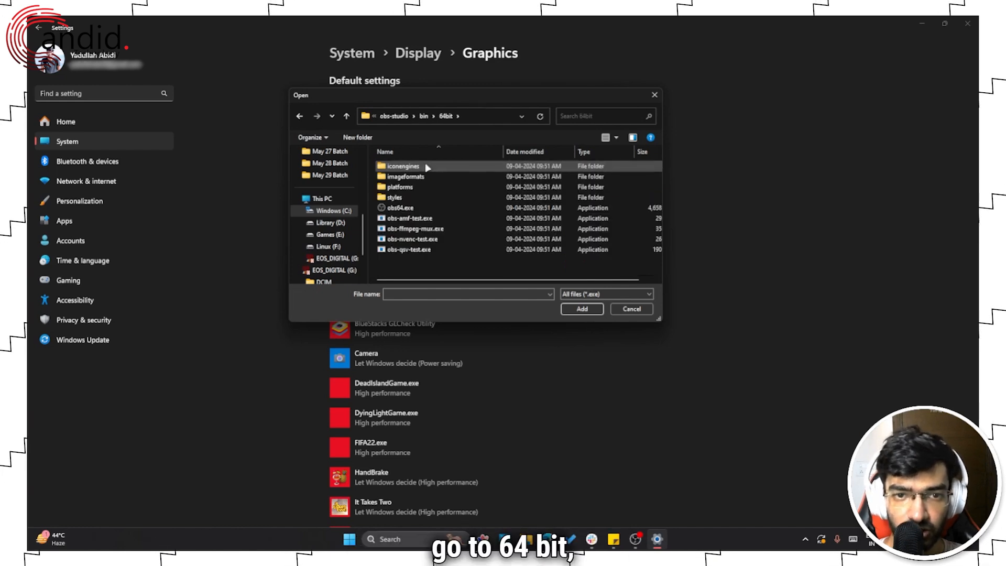
left_click(435, 208)
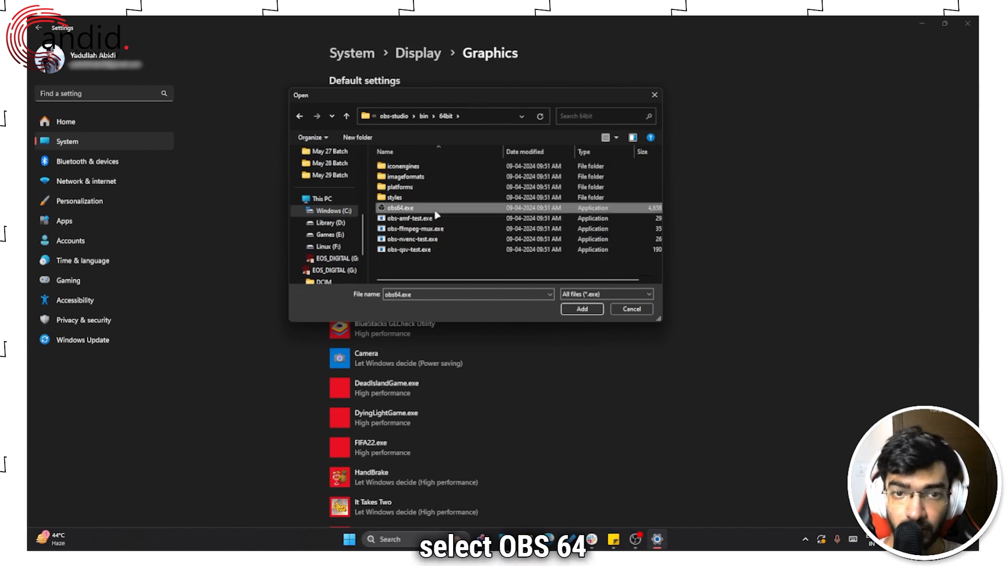
left_click(582, 309)
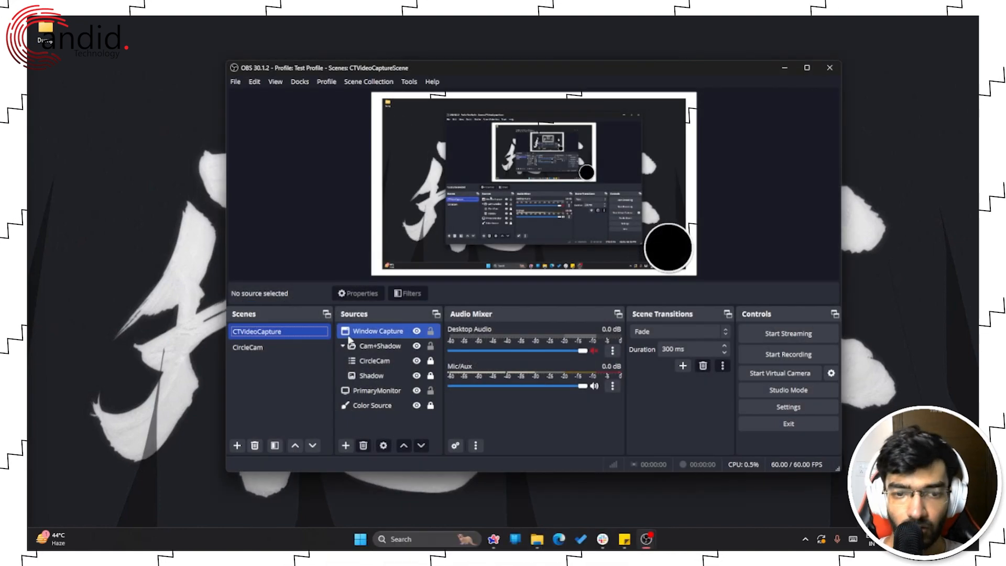
Step: In OBS Studio, add a new source named Game Capture to the CTVideoCapture scene
left_click(373, 332)
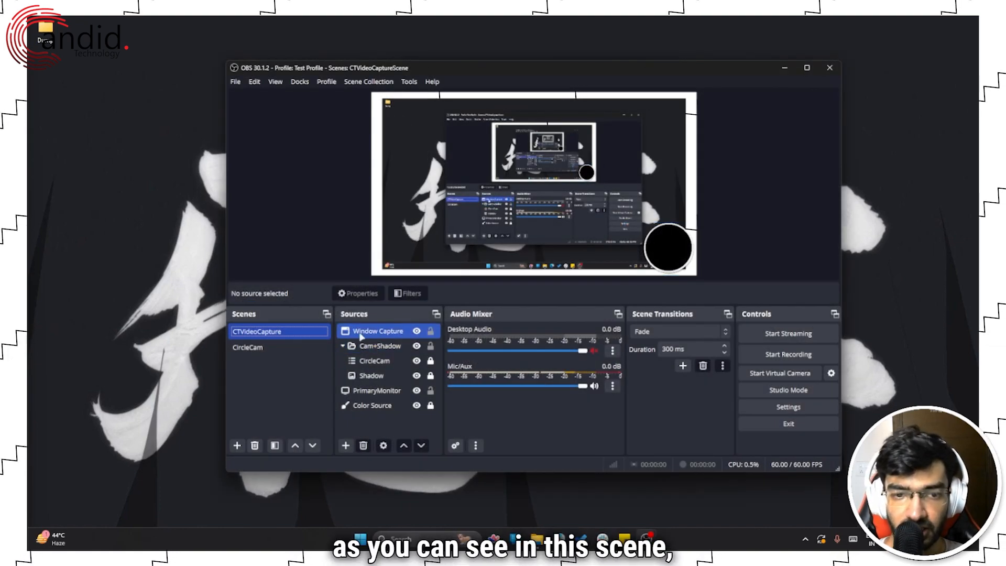
left_click(387, 424)
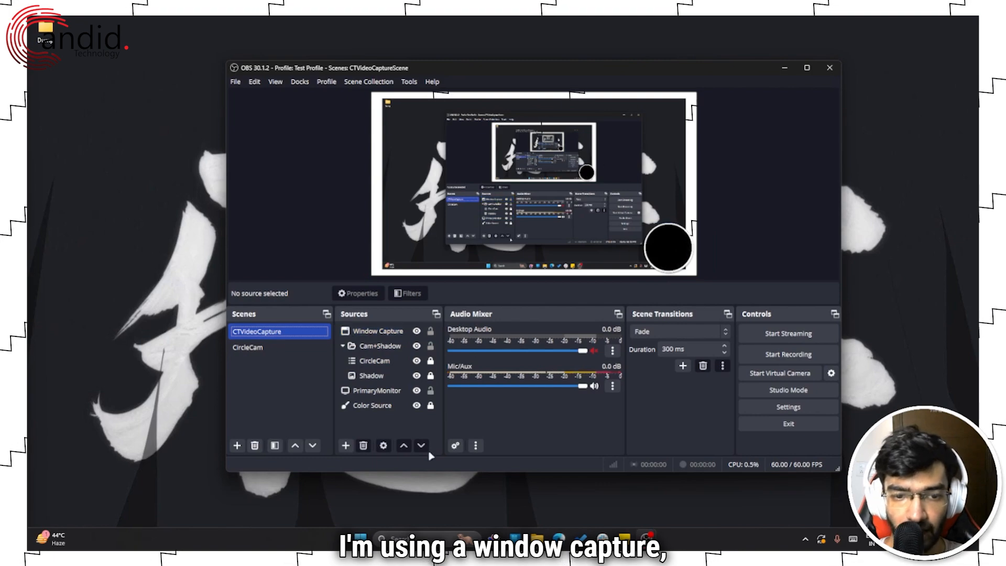
left_click(345, 445)
left_click(414, 295)
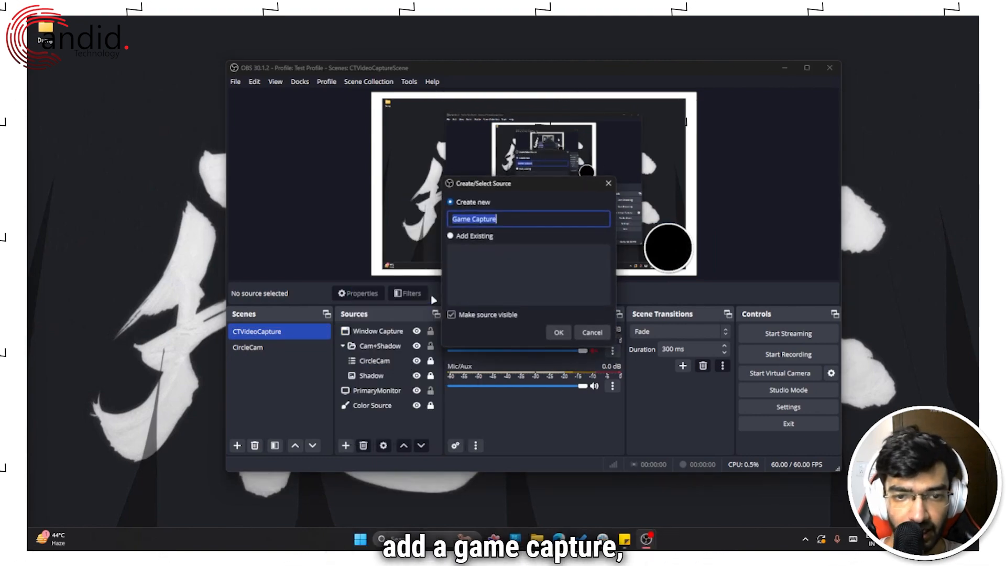
left_click(562, 331)
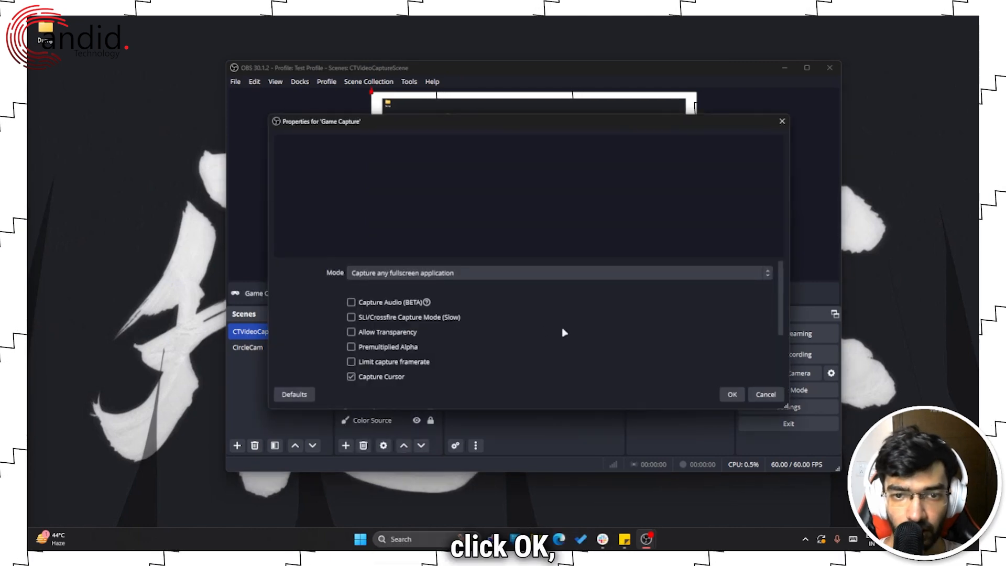
Step: Set the game capture's mode to Capture specific window, look through the available windows, and accept the properties without choosing one
left_click(526, 275)
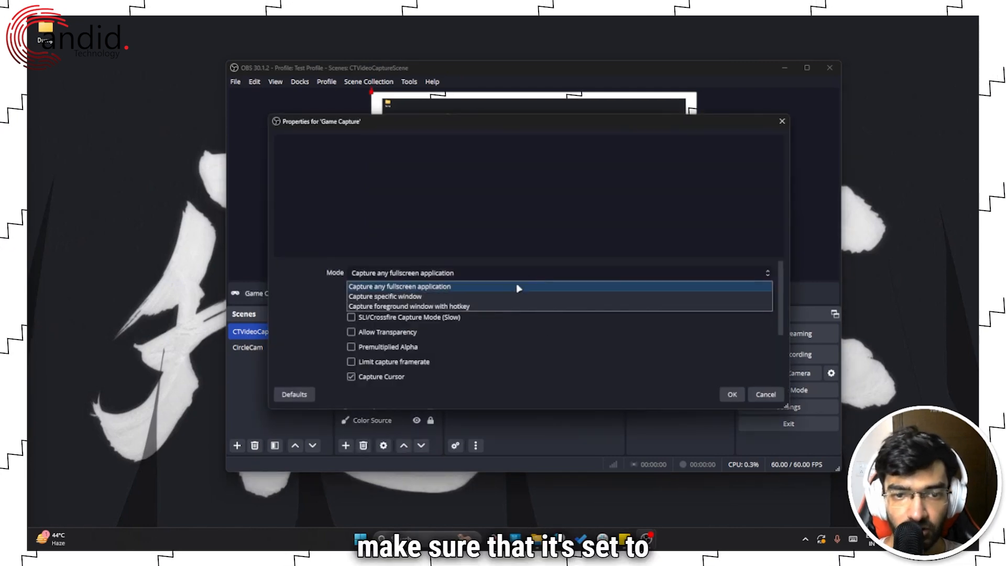
left_click(429, 287)
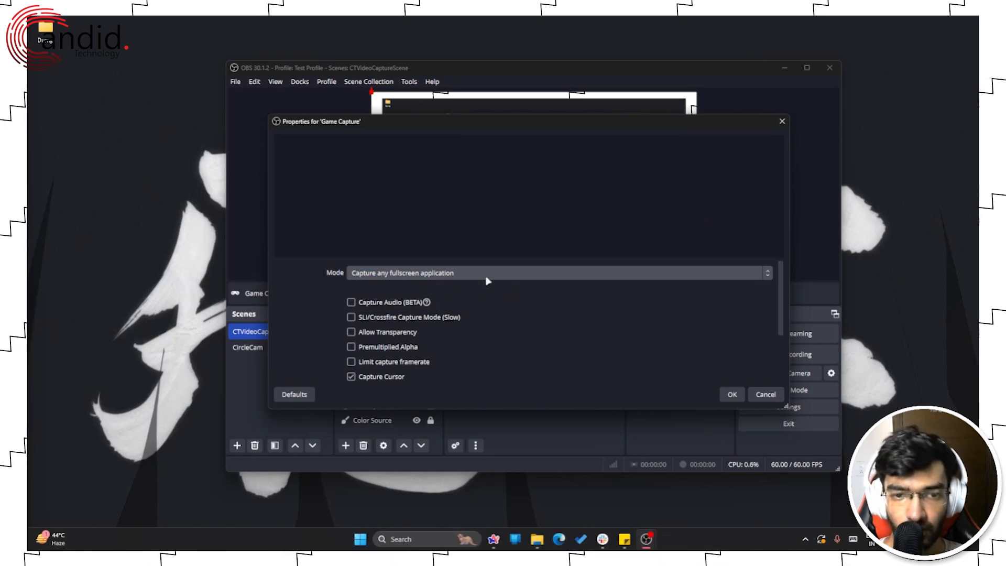
left_click(545, 273)
left_click(365, 296)
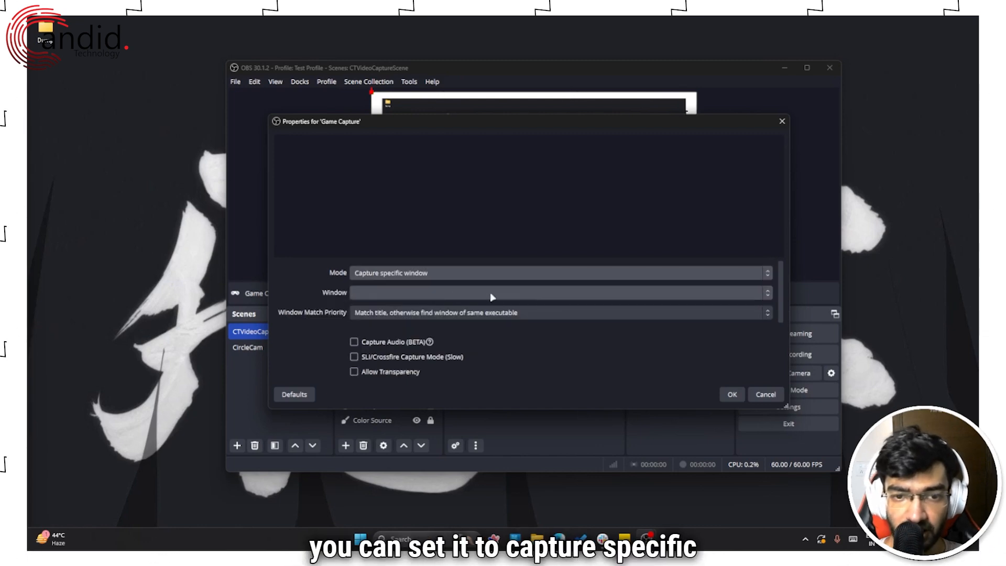
left_click(496, 293)
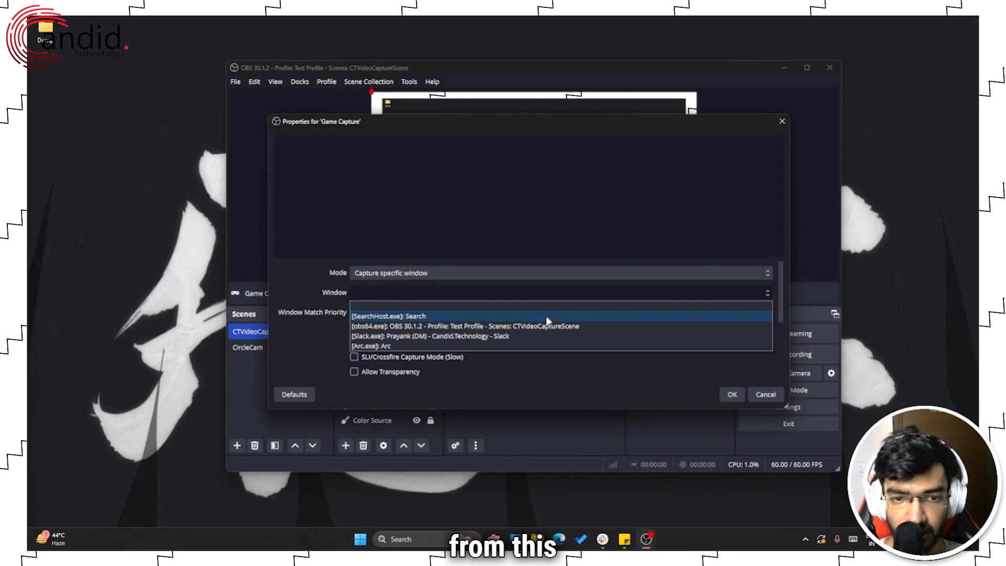
left_click(300, 301)
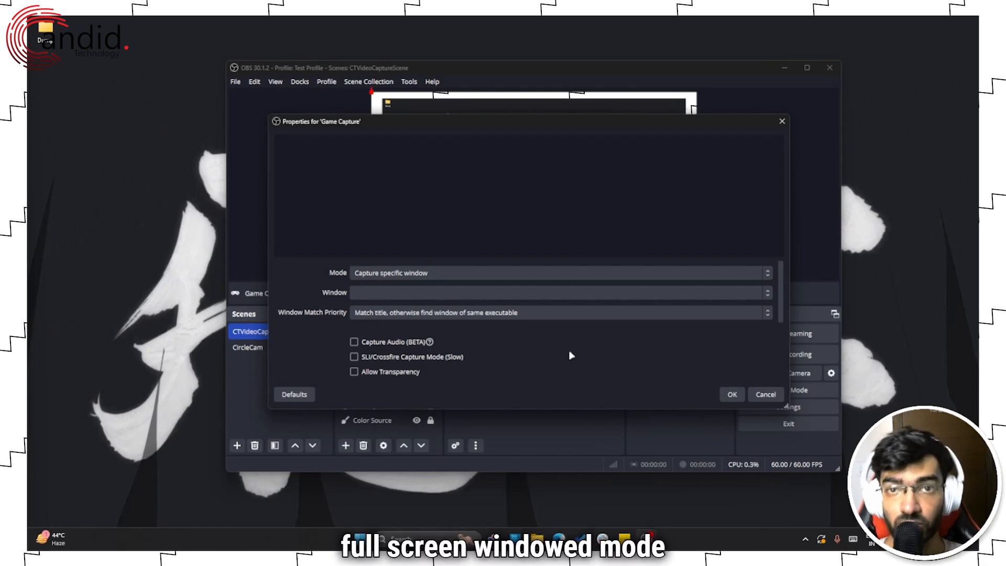
left_click(731, 394)
Step: Hide the Window Capture source in the CTVideoCapture scene
left_click(413, 348)
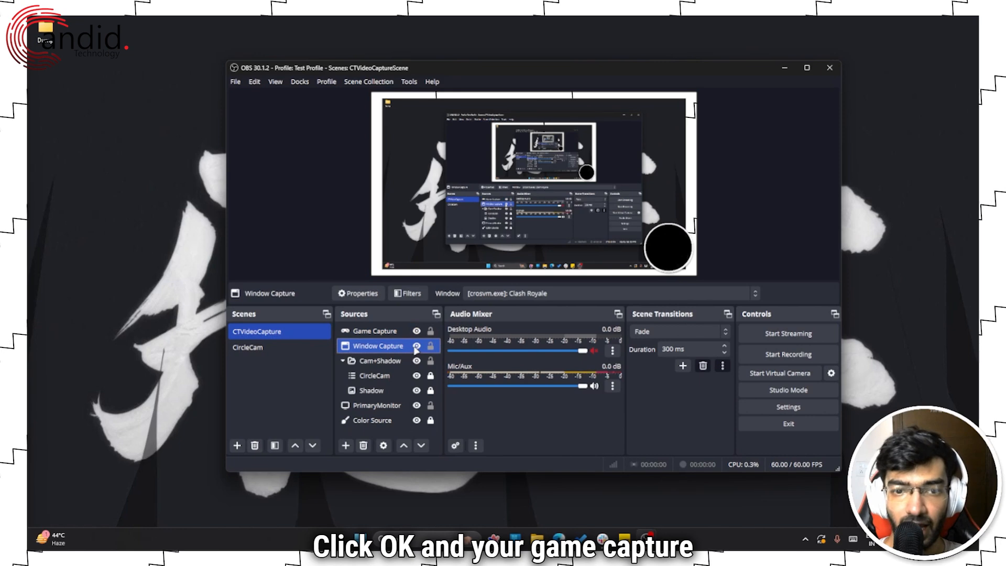
left_click(414, 348)
left_click(414, 347)
left_click(415, 347)
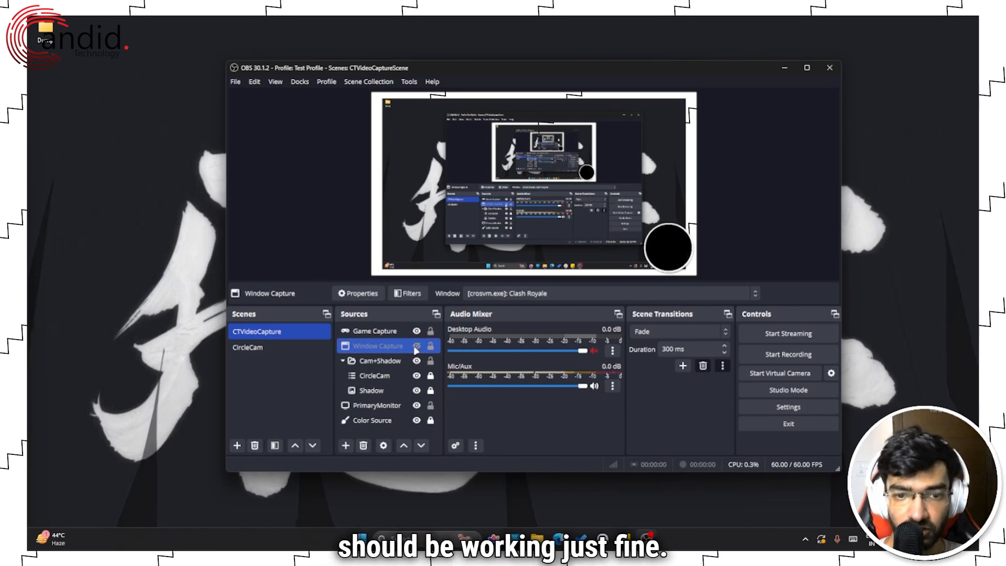
Step: Select the Game Capture source in the CTVideoCapture scene and apply the Fit to screen transform to it
left_click(382, 331)
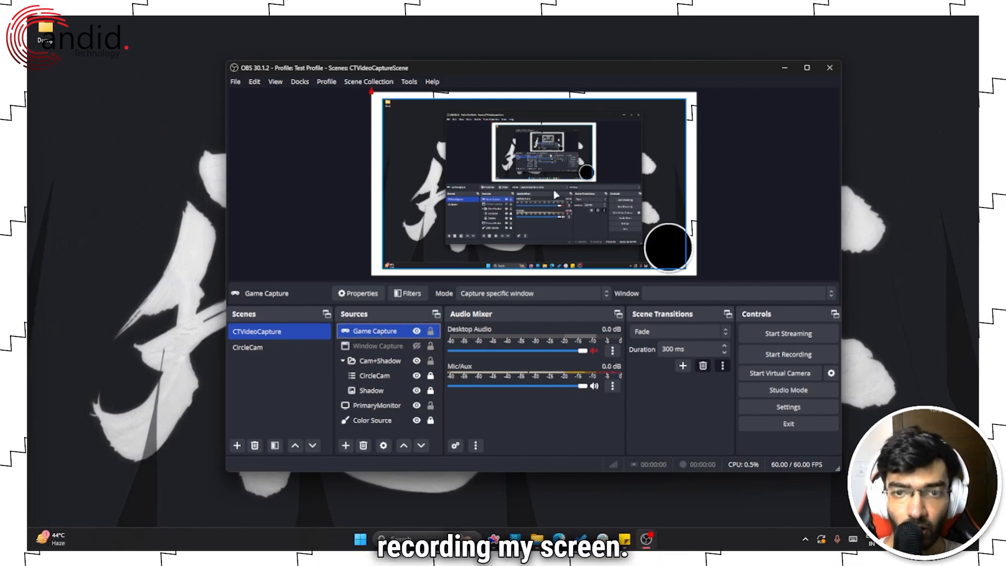
mouse_move(400, 322)
left_mouse_down()
mouse_move(375, 339)
mouse_move(430, 342)
mouse_move(384, 329)
left_mouse_up()
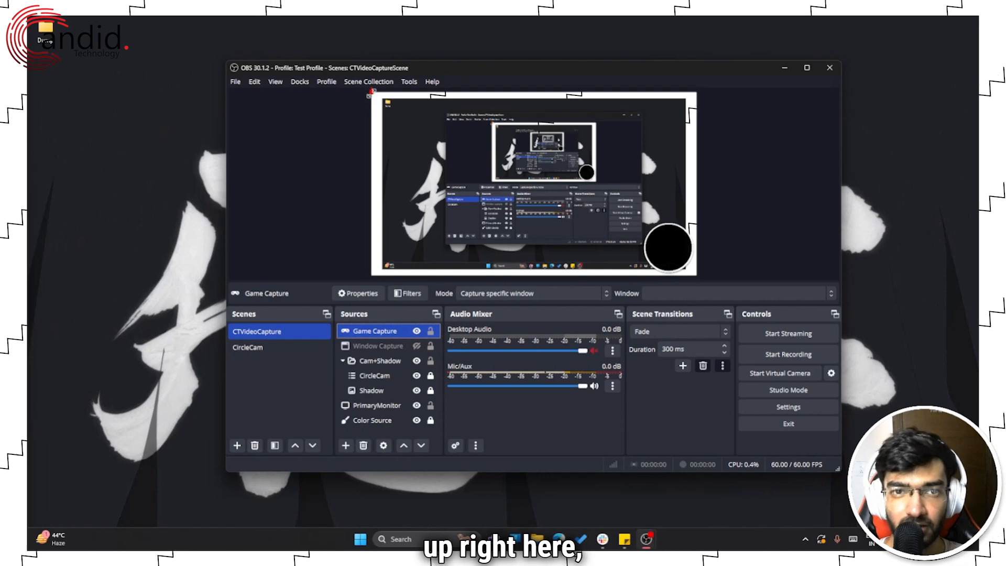
right_click(370, 94)
mouse_move(461, 297)
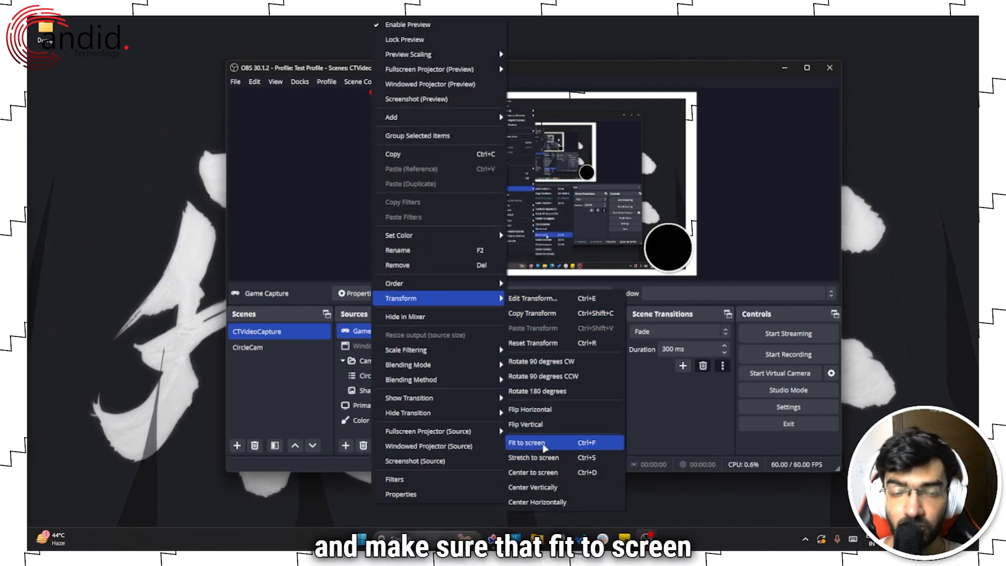
left_click(545, 443)
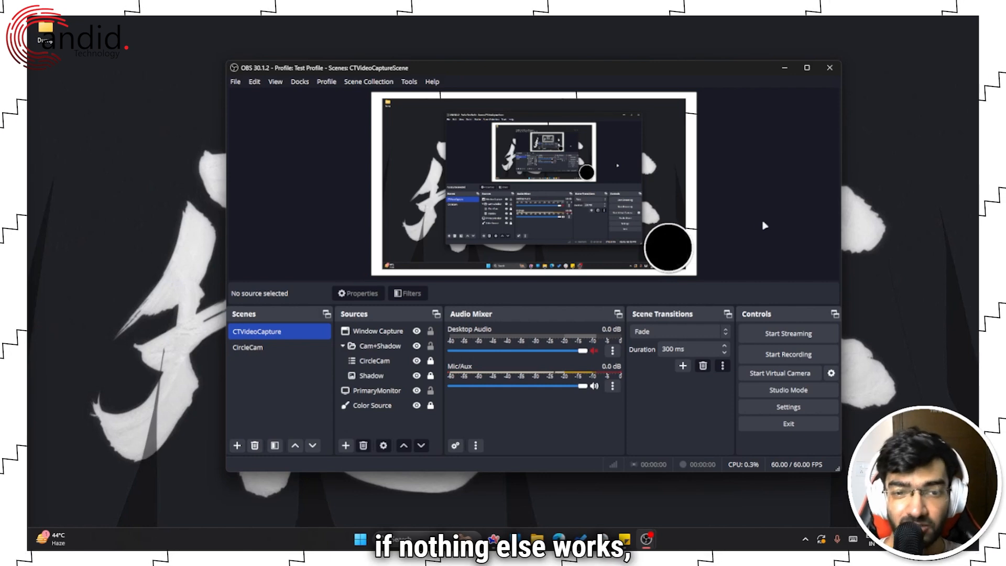
Step: Inspect the existing Window Capture and PrimaryMonitor sources in the CTVideoCapture scene as alternatives to game capture
left_click(383, 334)
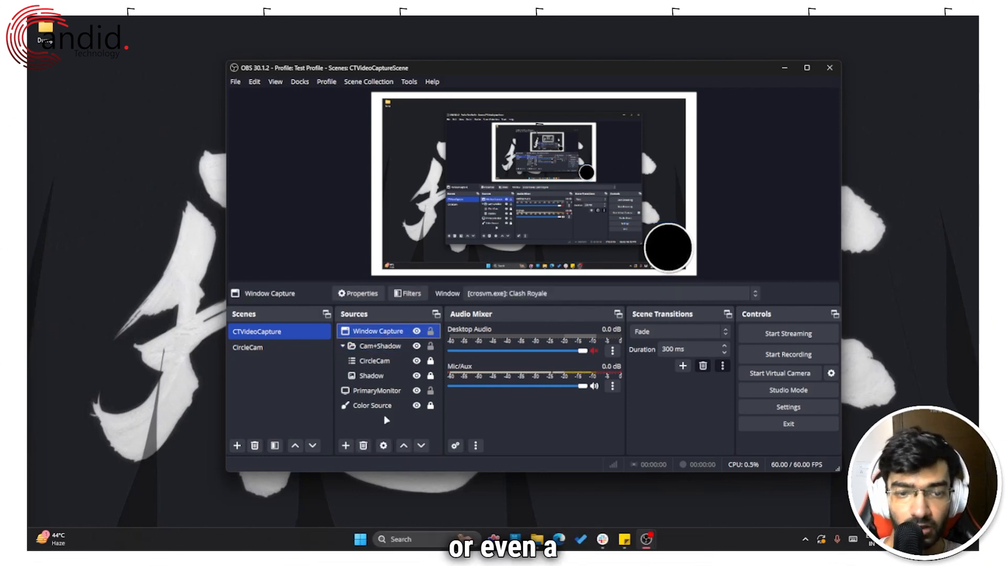
left_click(388, 393, "ctrl")
left_click(389, 395)
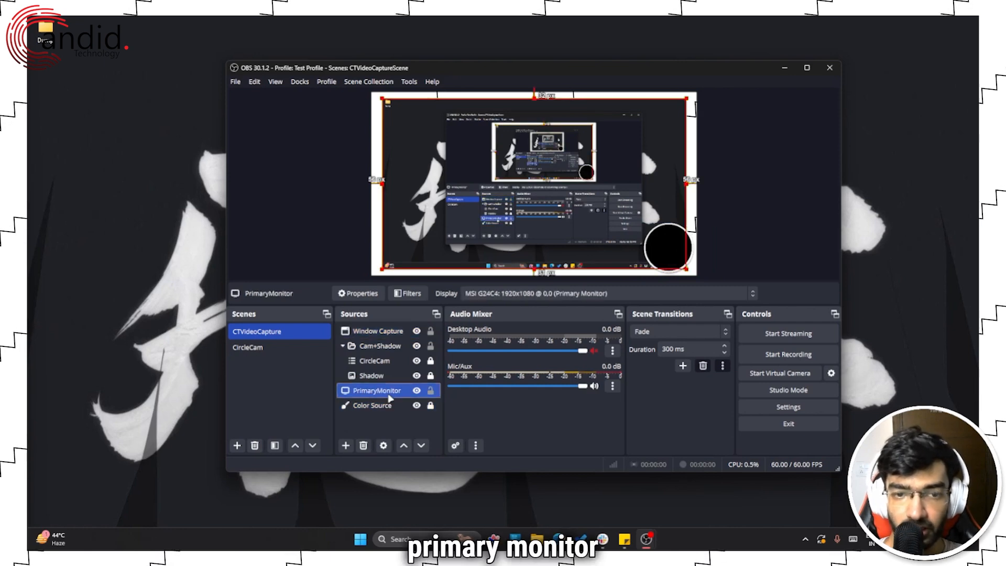
left_click(385, 420)
left_click(412, 336)
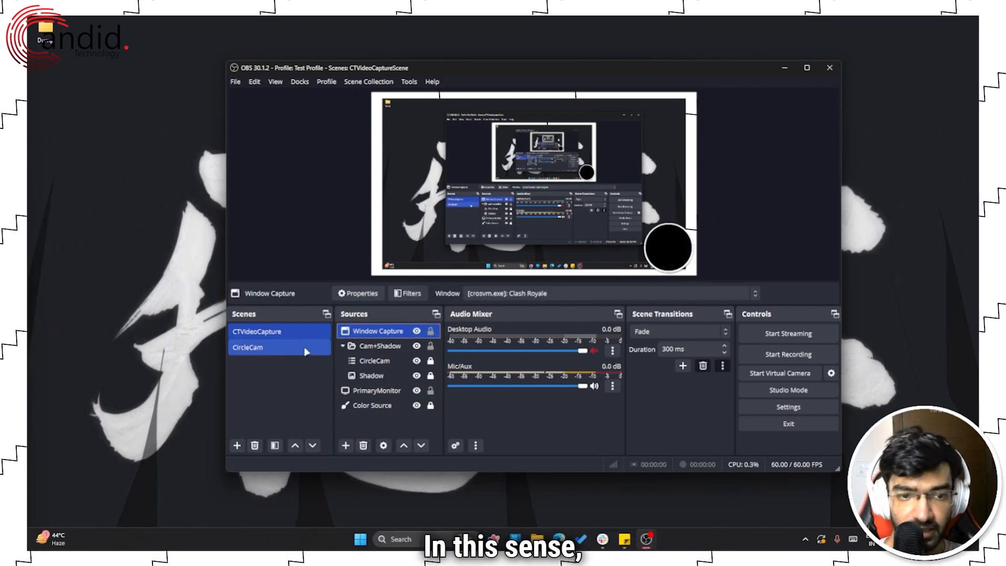
Step: Add a new source named Display Capture to the CTVideoCapture scene
left_click(345, 445)
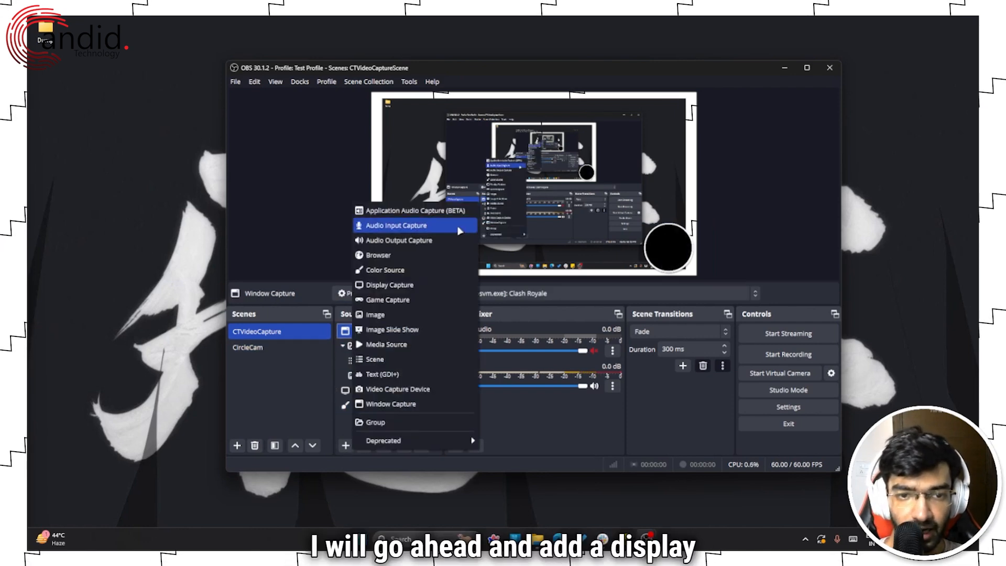
left_click(437, 291)
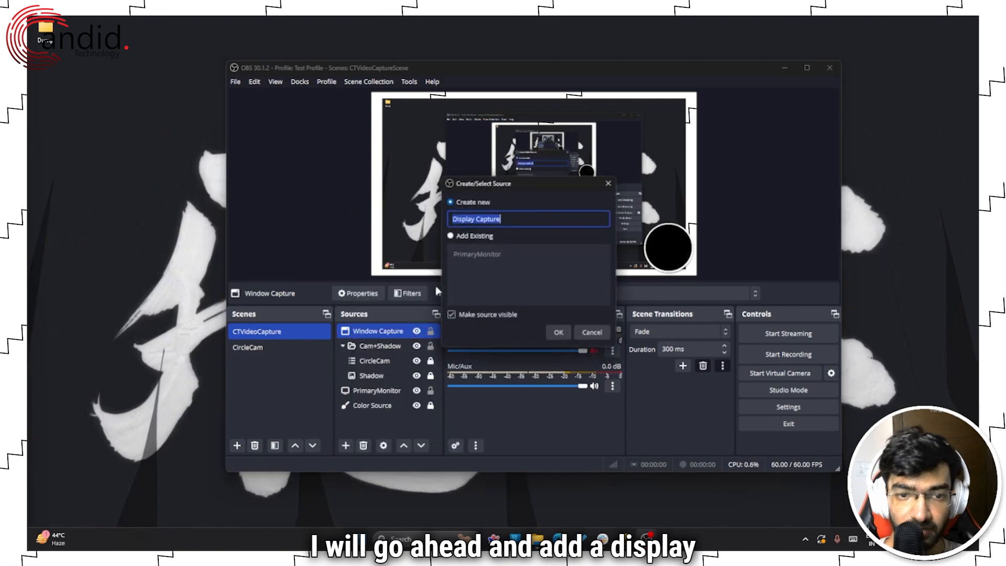
left_click(558, 333)
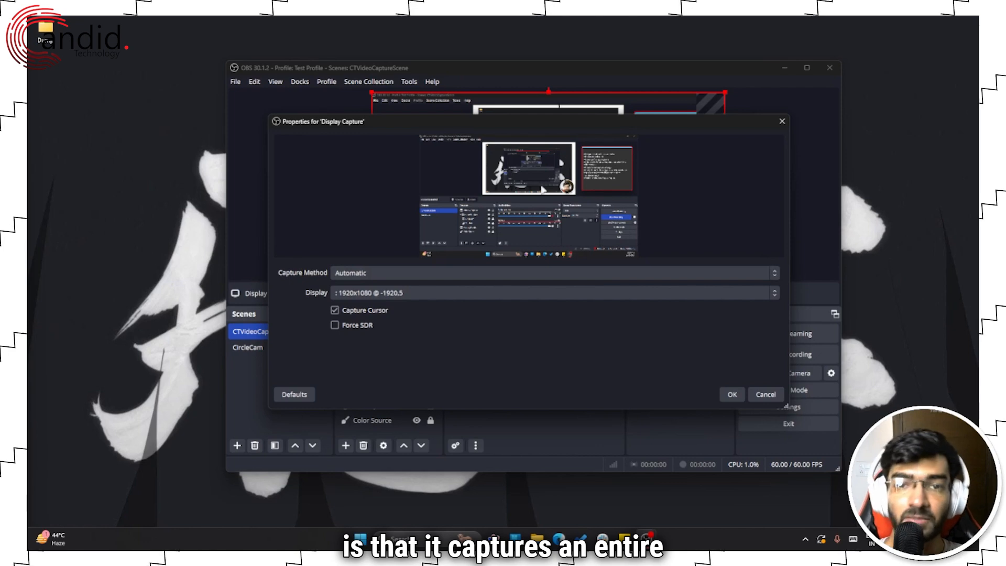
Step: Look through the new display capture's capture methods and available displays, leave the method on Automatic, and cancel the properties
left_click(445, 273)
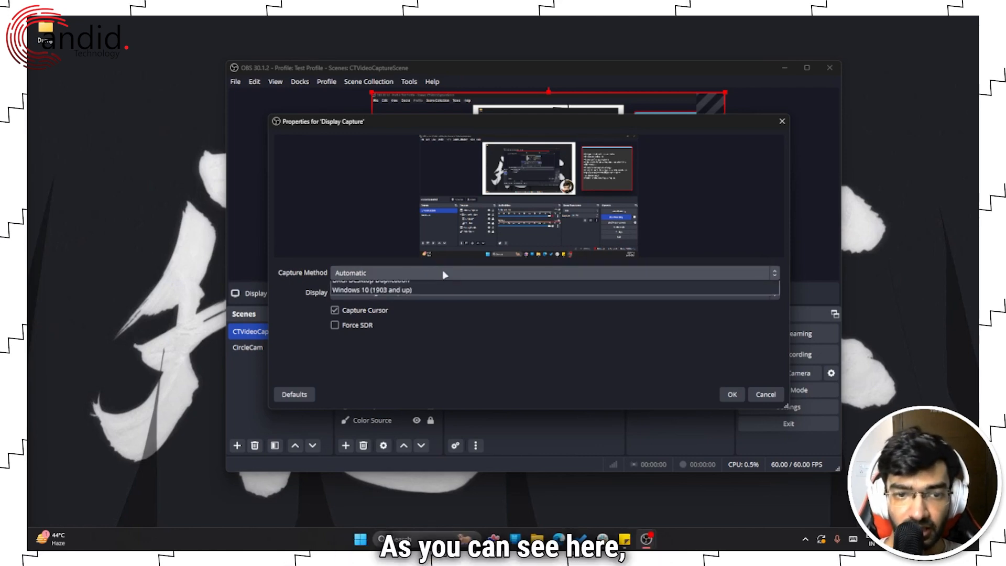
left_click(420, 287)
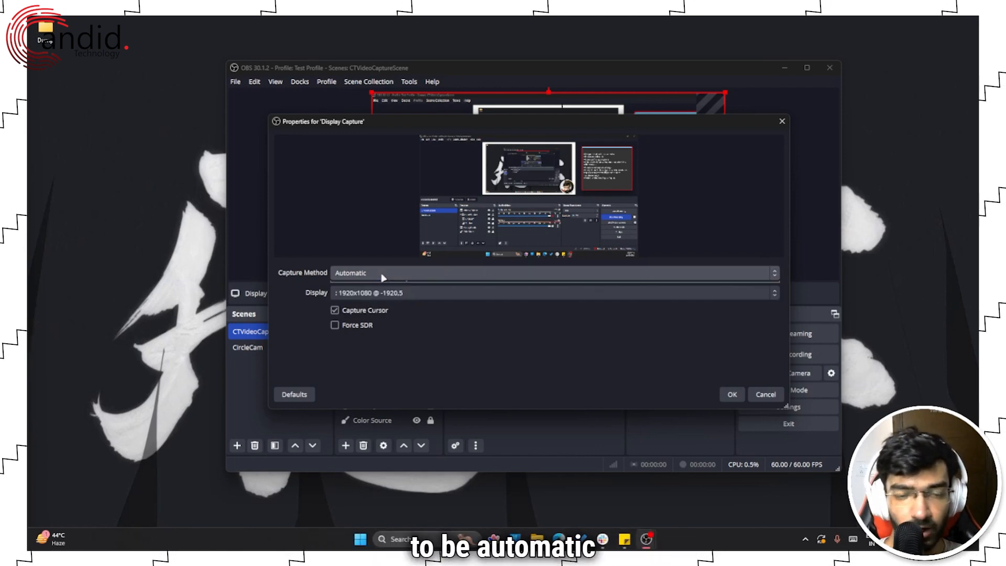
left_click(446, 273)
left_click(469, 287)
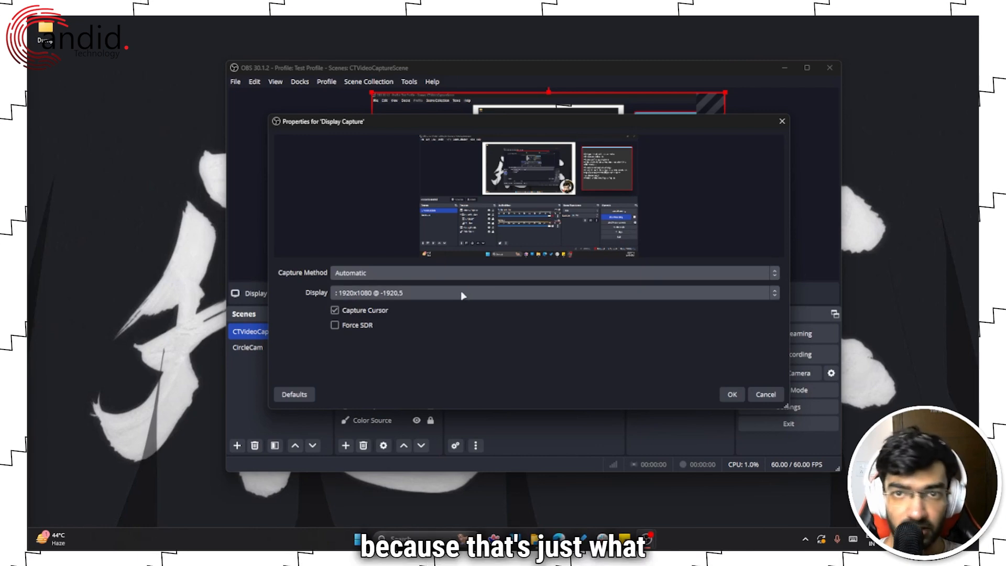
left_click(463, 294)
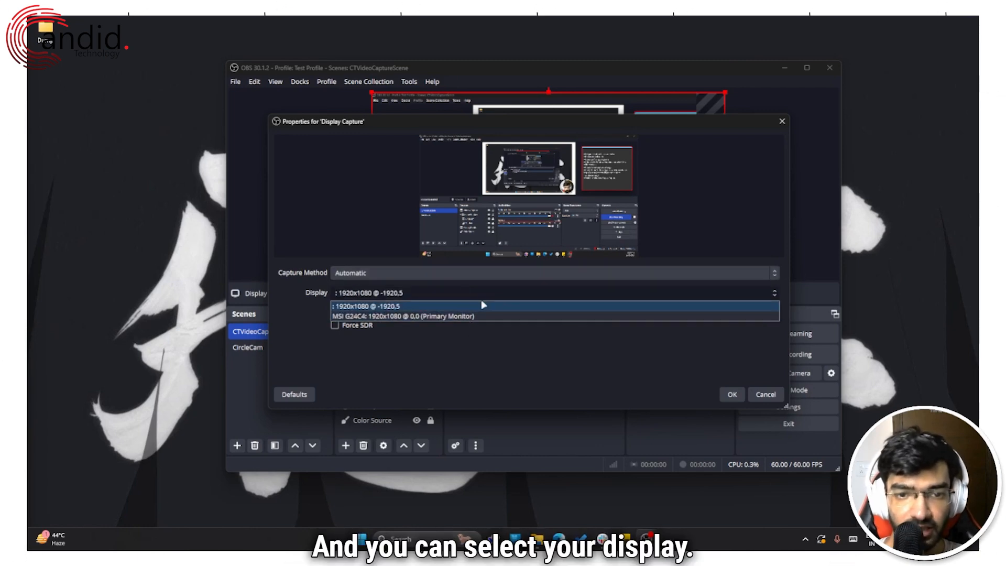
left_click(483, 304)
left_click(765, 394)
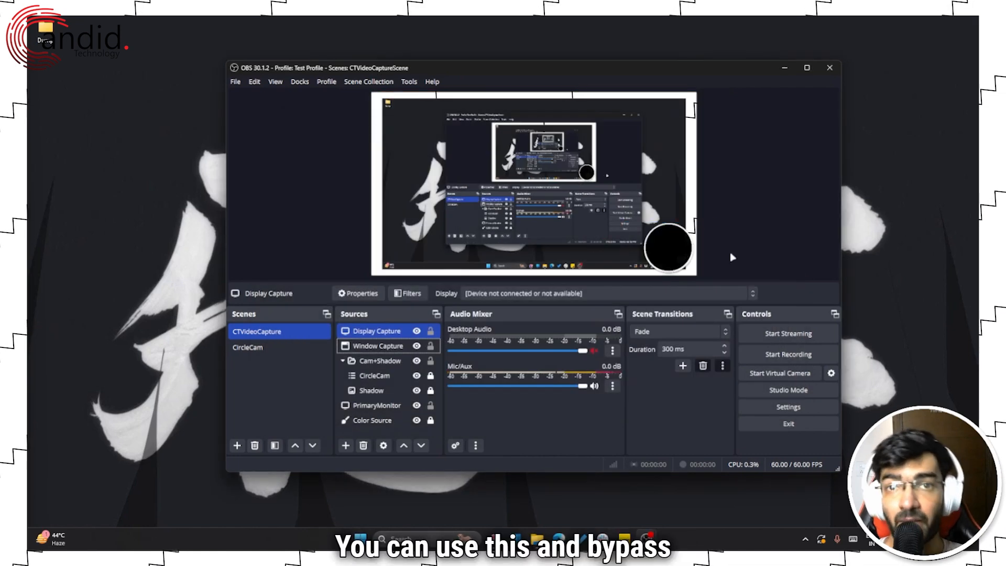